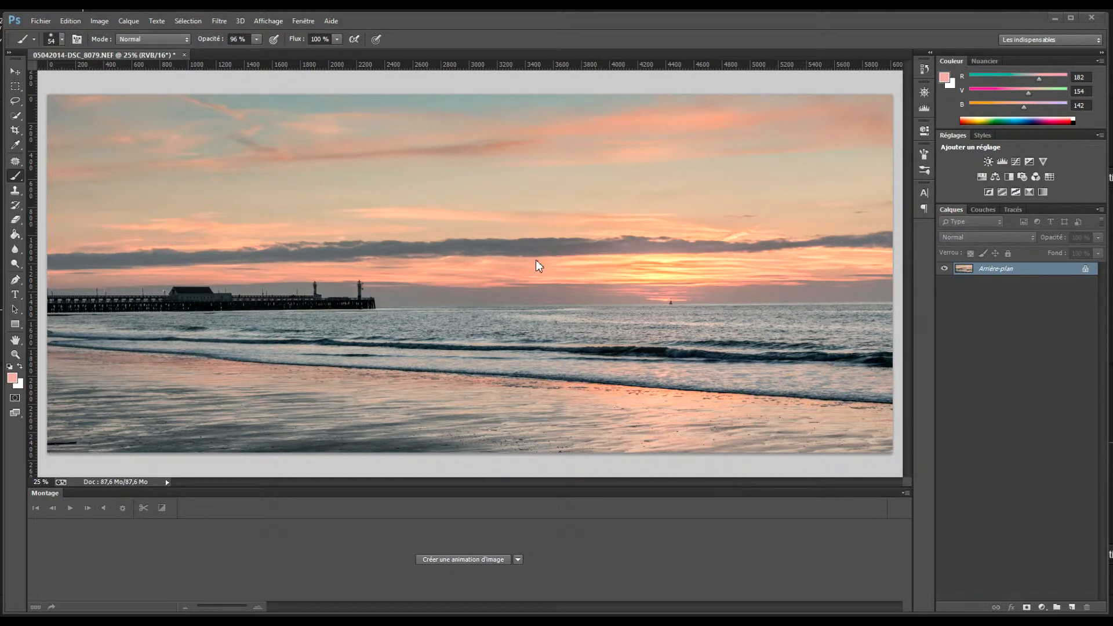
# Add a Curves layer with the Traitement croisé (RVB) preset, tinting the photo teal and yellow.
pyautogui.click(1016, 161)
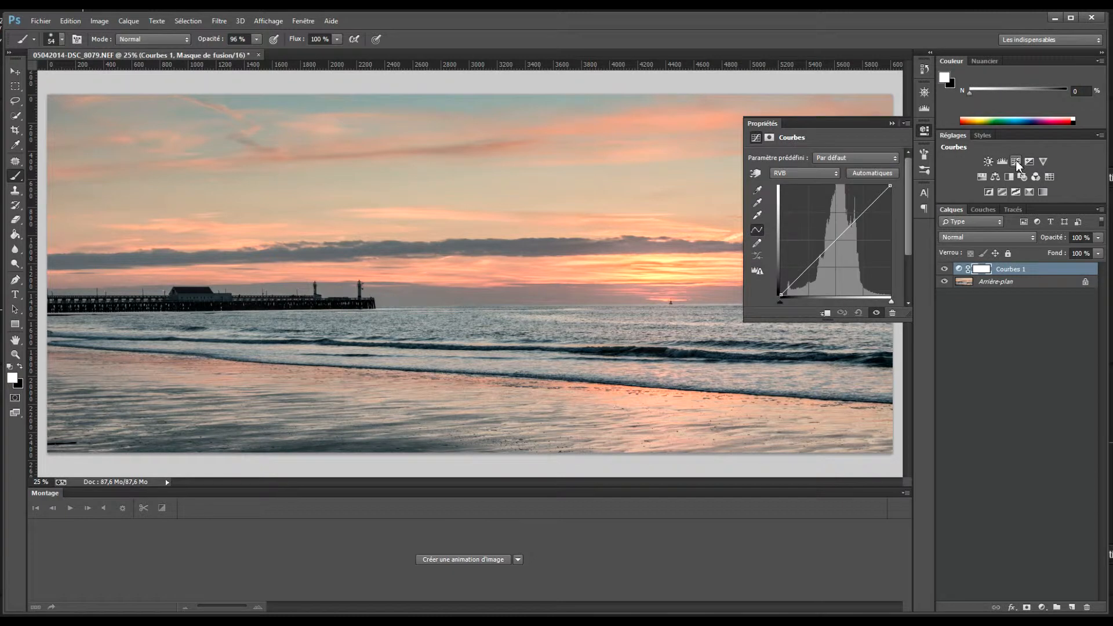
pyautogui.click(861, 157)
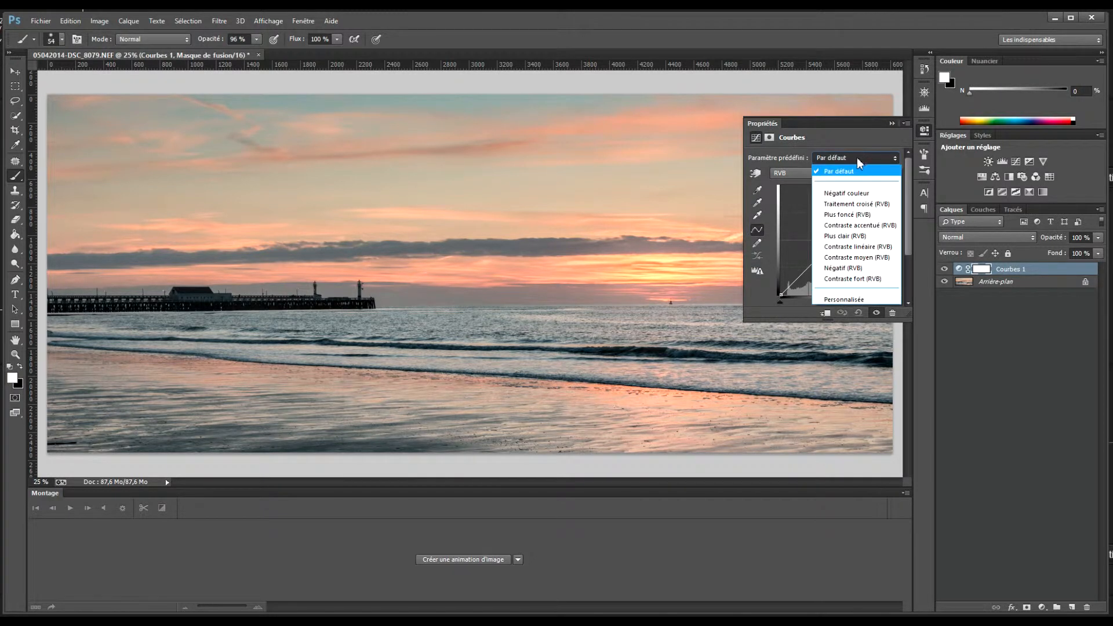
pyautogui.click(842, 207)
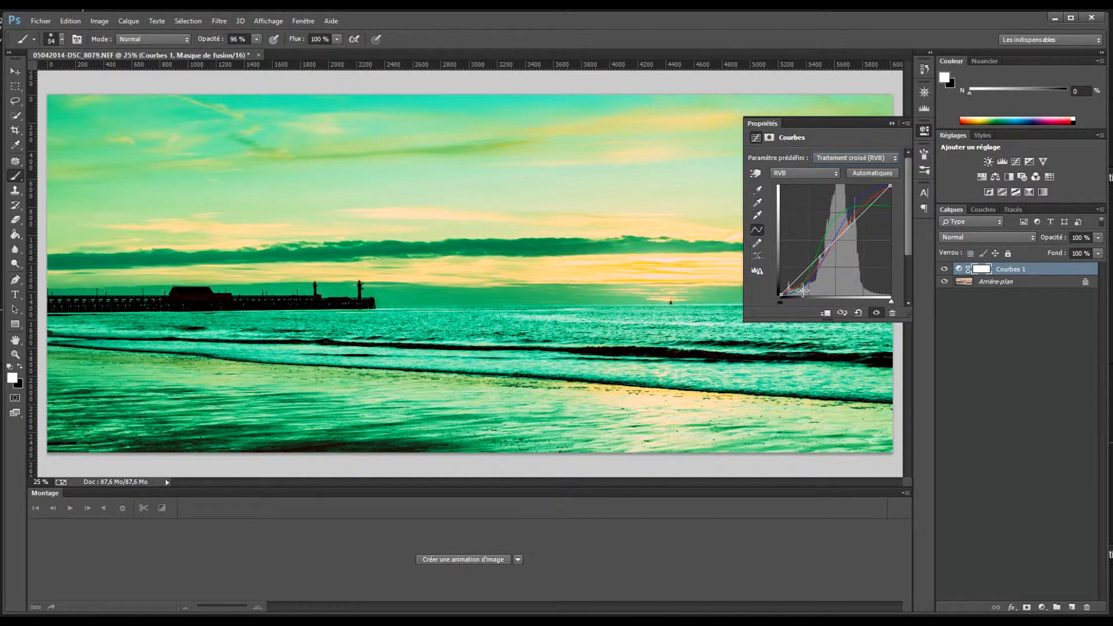
pyautogui.click(806, 174)
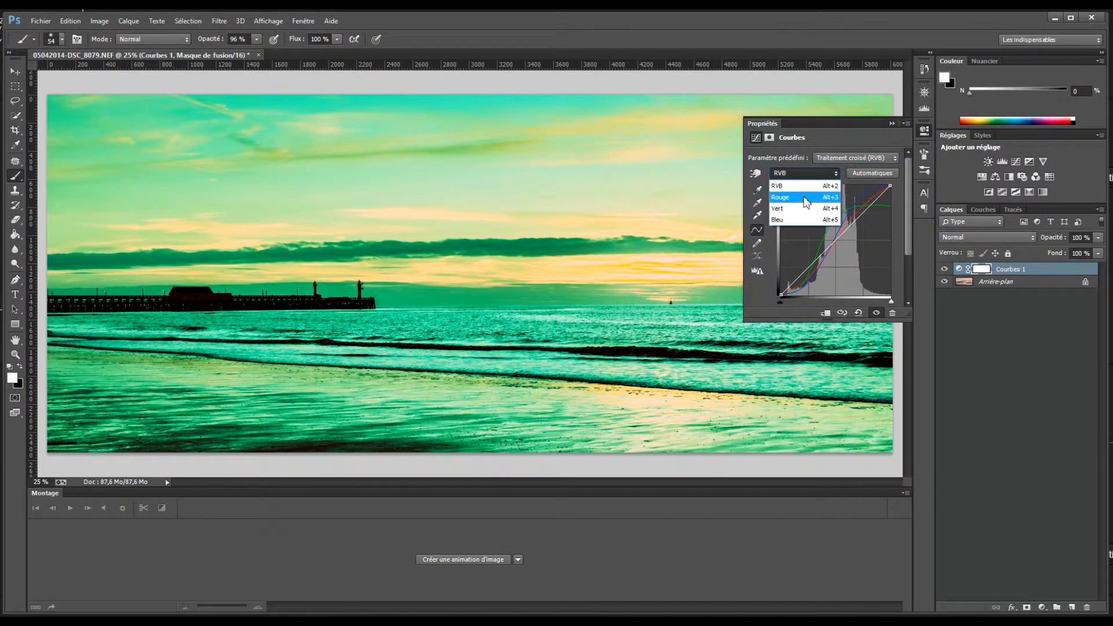
# Raise the points on the Rouge channel curve, then bring the photo into Lightroom's Develop module.
pyautogui.click(805, 198)
pyautogui.moveTo(810, 282)
pyautogui.mouseDown()
pyautogui.moveTo(812, 269)
pyautogui.moveTo(817, 280)
pyautogui.mouseUp()
pyautogui.moveTo(861, 217)
pyautogui.mouseDown()
pyautogui.moveTo(870, 222)
pyautogui.moveTo(860, 199)
pyautogui.moveTo(845, 221)
pyautogui.moveTo(853, 217)
pyautogui.mouseUp()
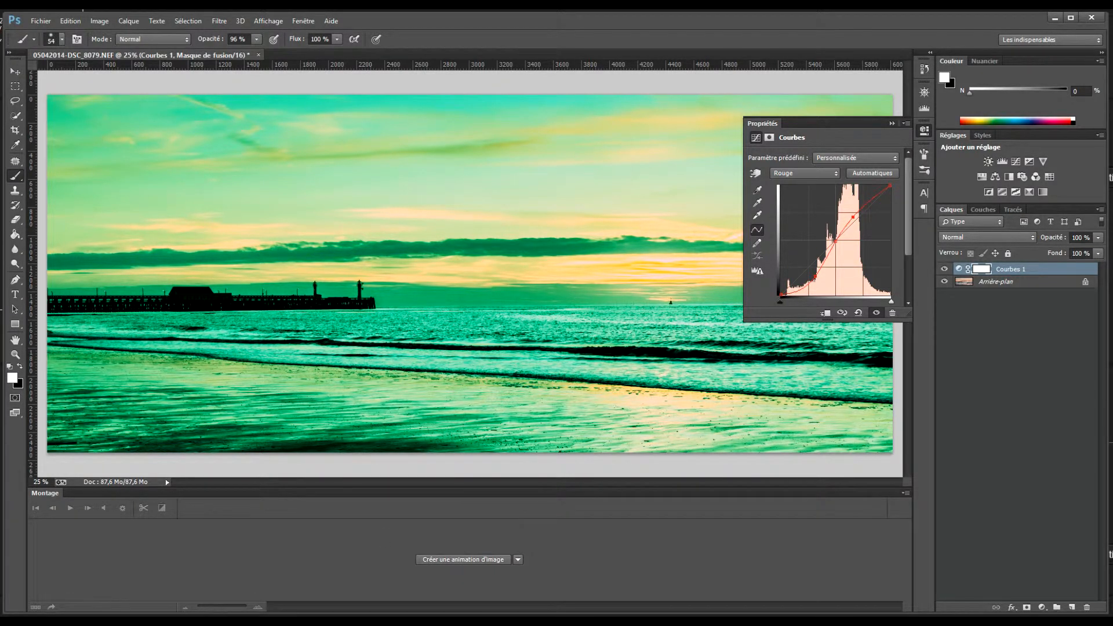
pyautogui.click(158, 609)
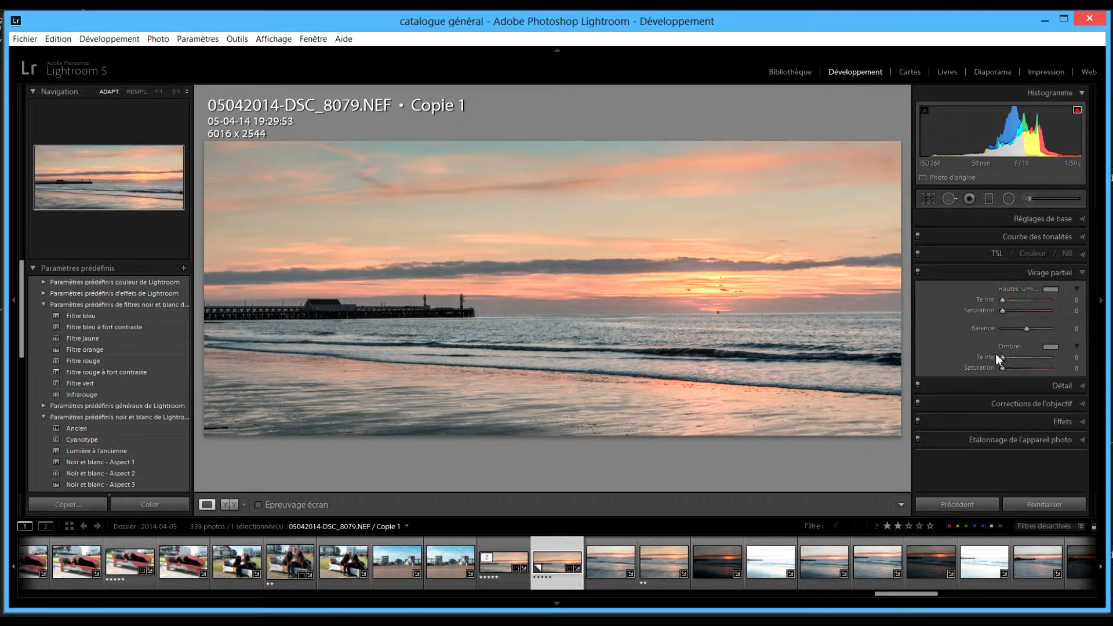
# Tint the Split Toning highlights blue at hue 225, saturation 78.
pyautogui.click(1050, 290)
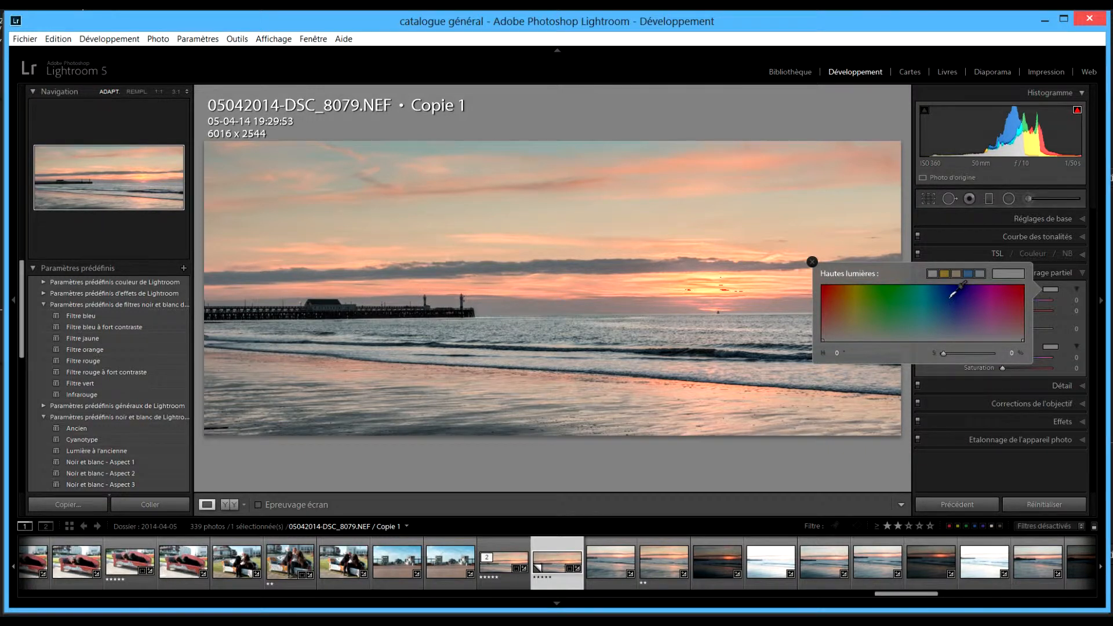
pyautogui.click(949, 297)
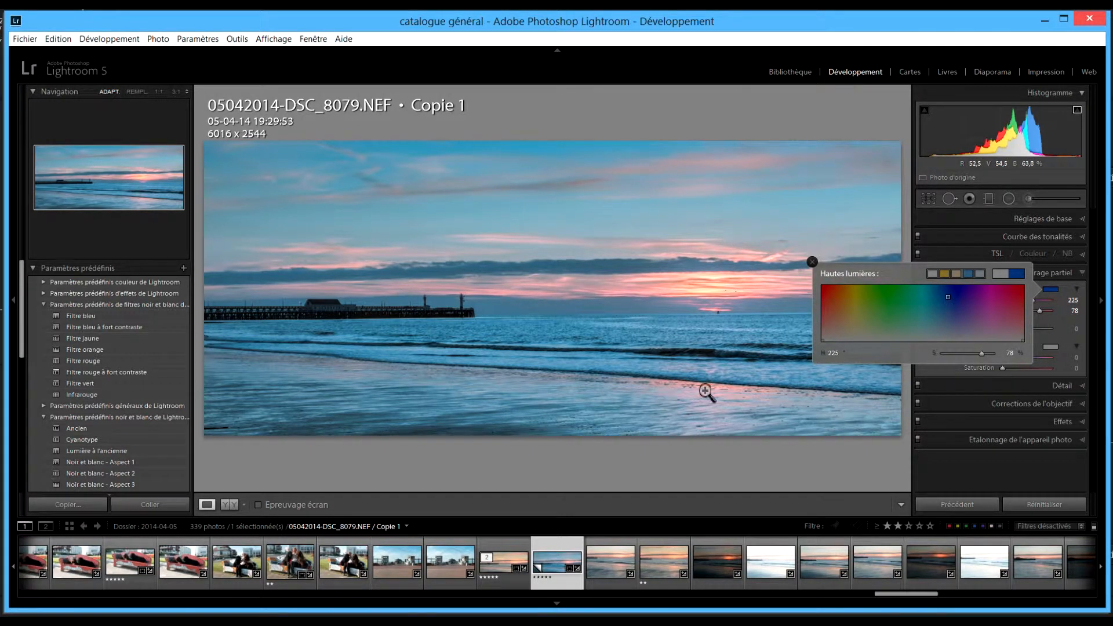
pyautogui.click(1054, 333)
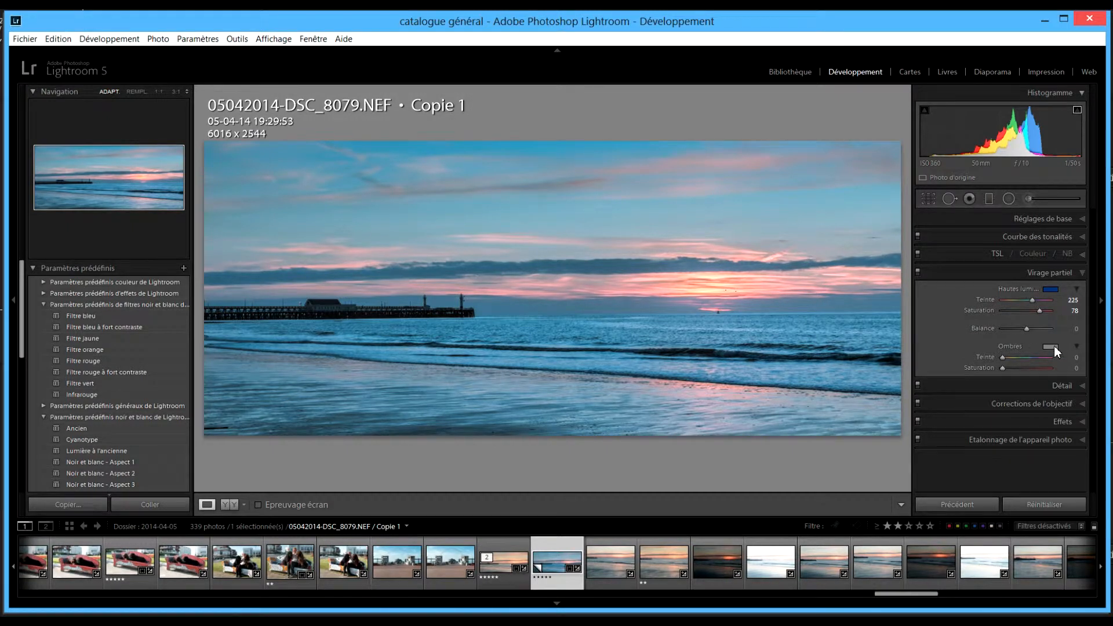
pyautogui.click(1051, 347)
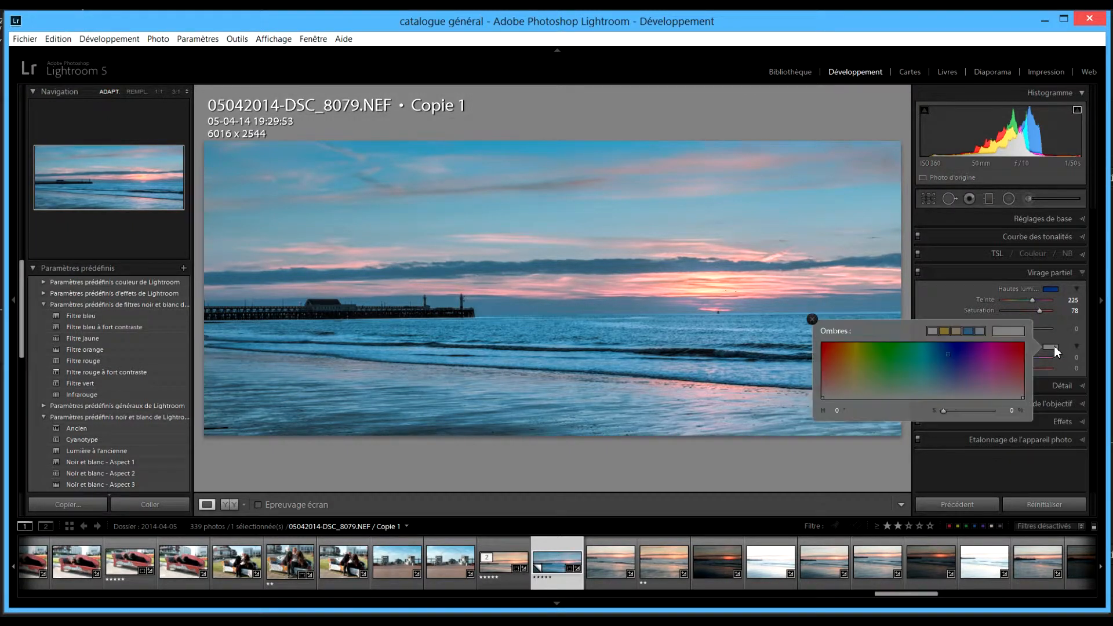
# Try a deep blue for the shadow tone, then settle on warm hue 42, saturation 49.
pyautogui.click(961, 345)
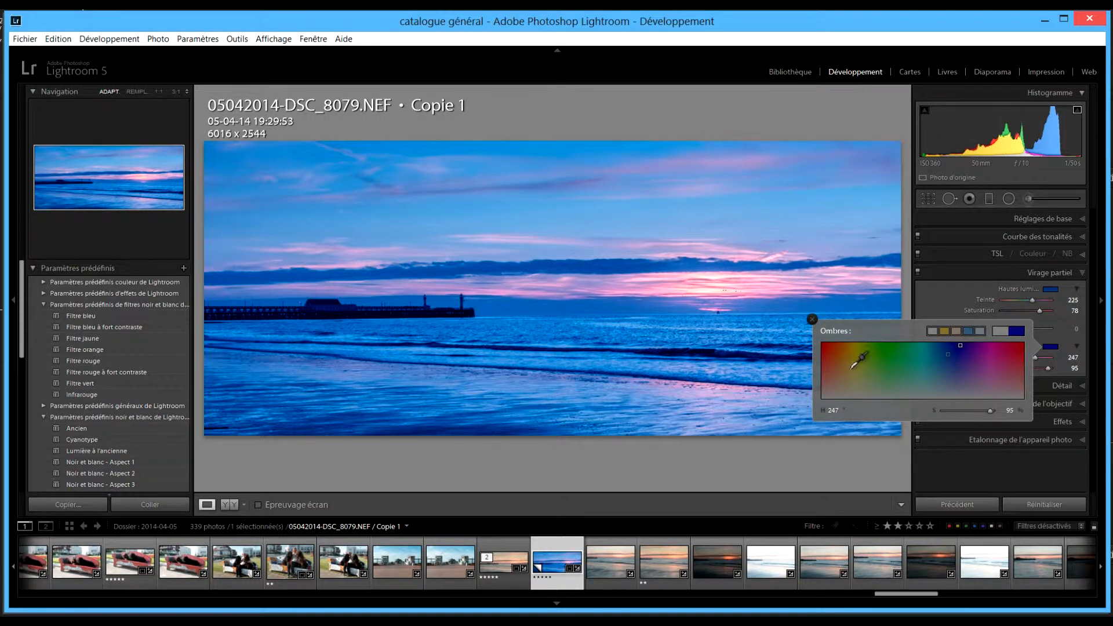
pyautogui.click(846, 370)
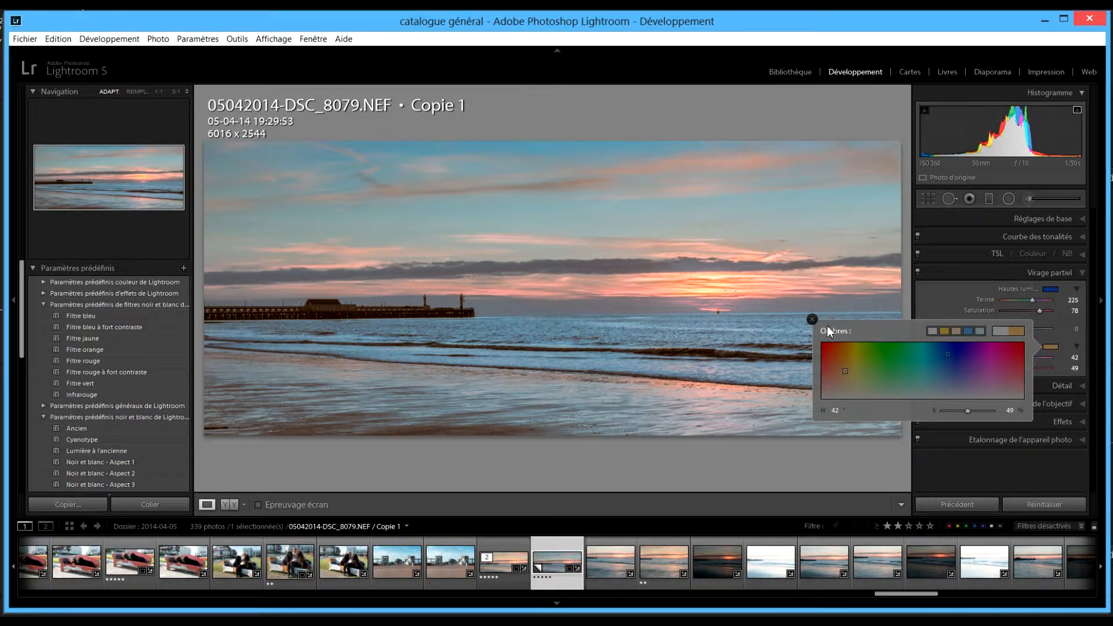
# Set highlight toning saturation to 98 and shadow saturation to 52, with Balance at 0.
pyautogui.click(814, 320)
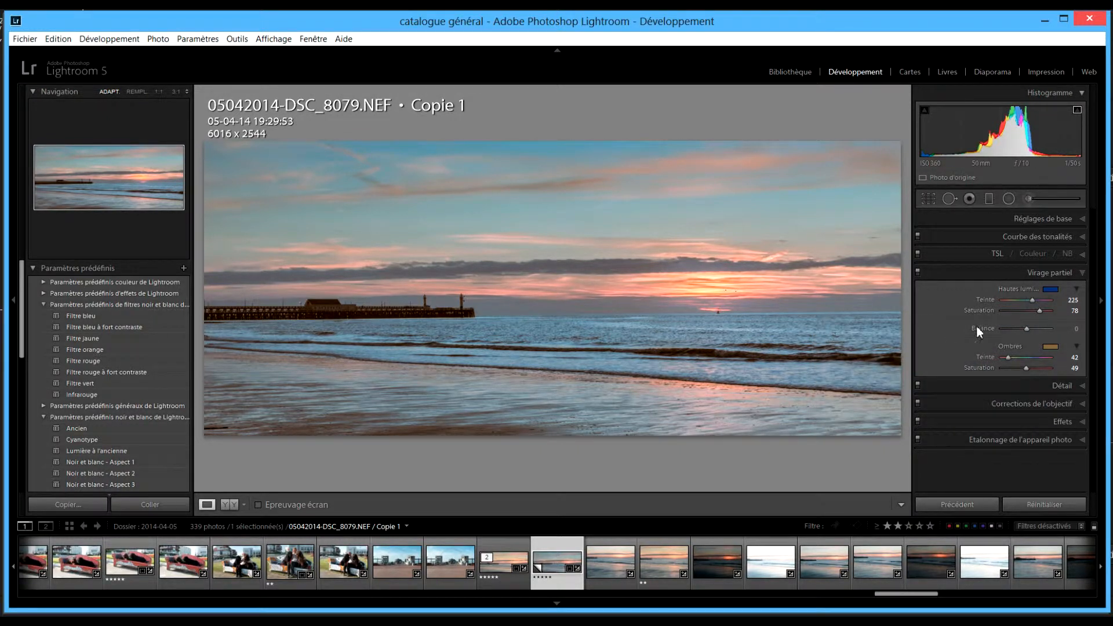
pyautogui.moveTo(1039, 312)
pyautogui.mouseDown()
pyautogui.moveTo(1052, 309)
pyautogui.moveTo(1030, 314)
pyautogui.moveTo(1049, 309)
pyautogui.mouseUp()
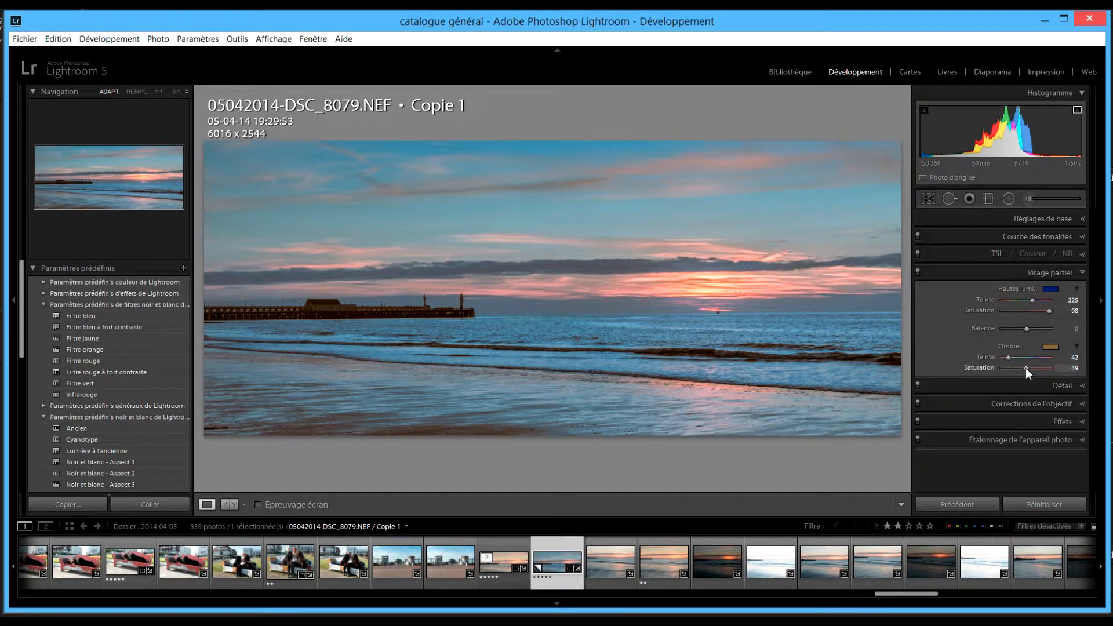
pyautogui.moveTo(1024, 367); pyautogui.dragTo(1013, 329)
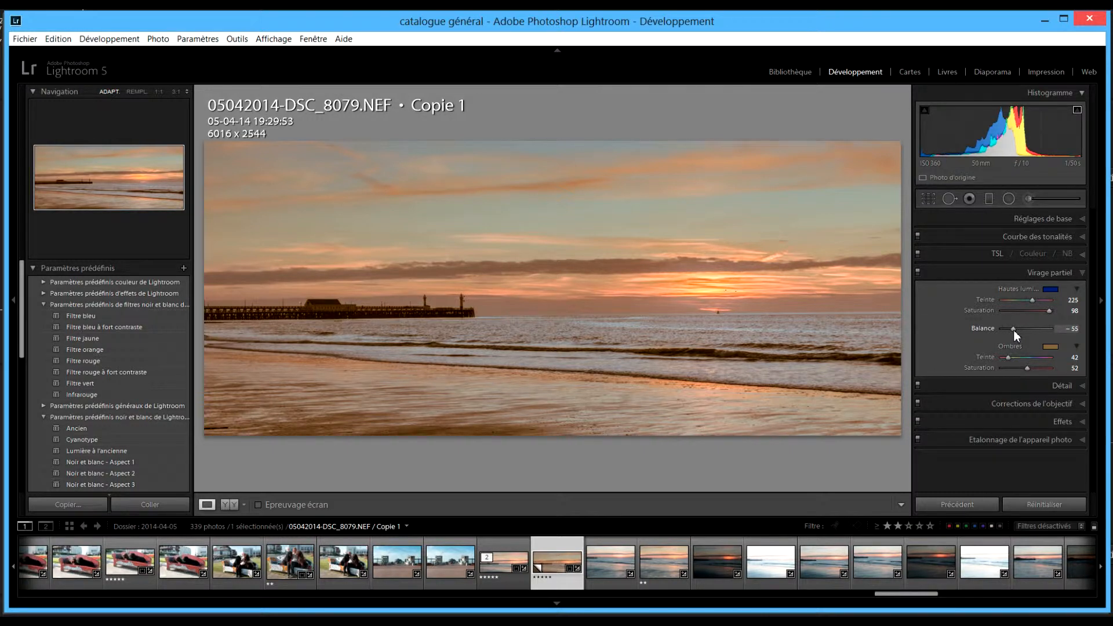
pyautogui.moveTo(1014, 329); pyautogui.dragTo(1028, 327)
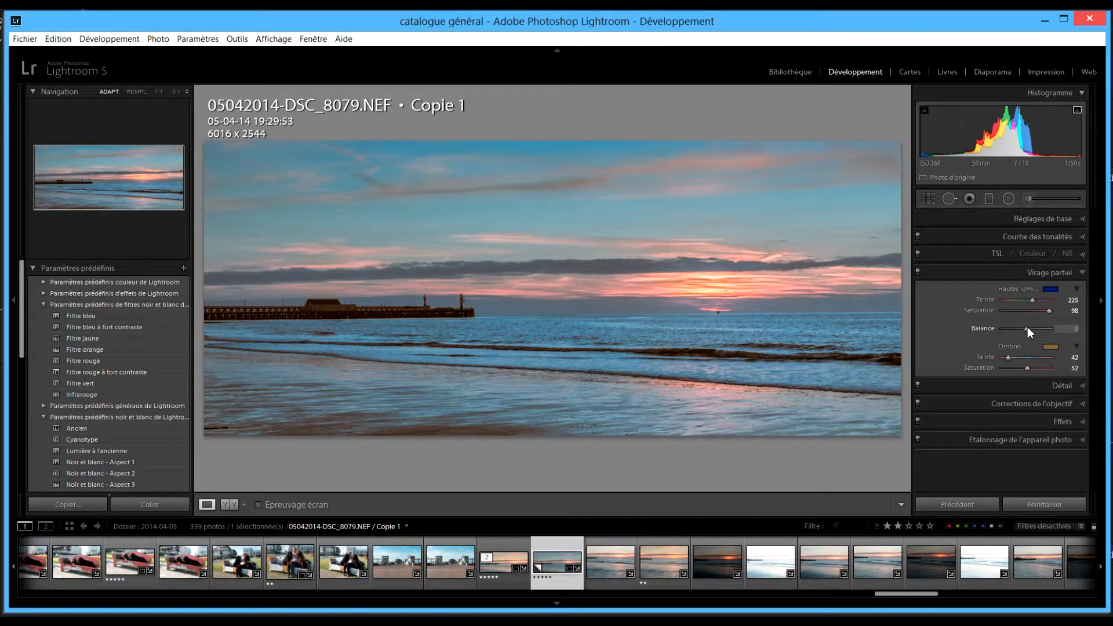
# Change the highlight tint to orange hue 42 and lower its saturation to 44.
pyautogui.click(1051, 289)
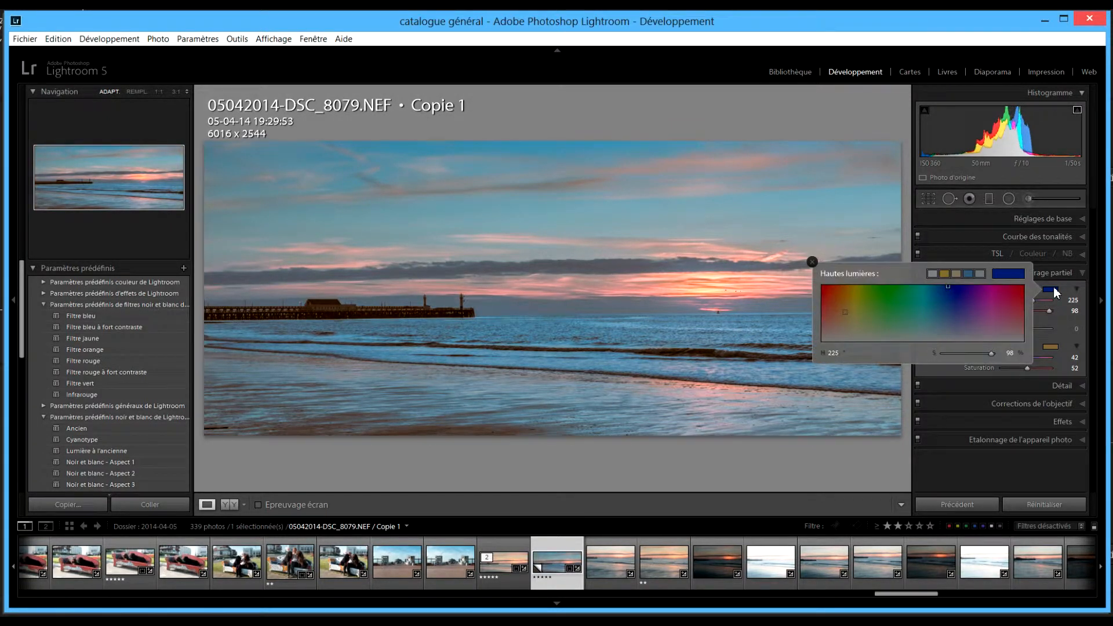
pyautogui.click(845, 297)
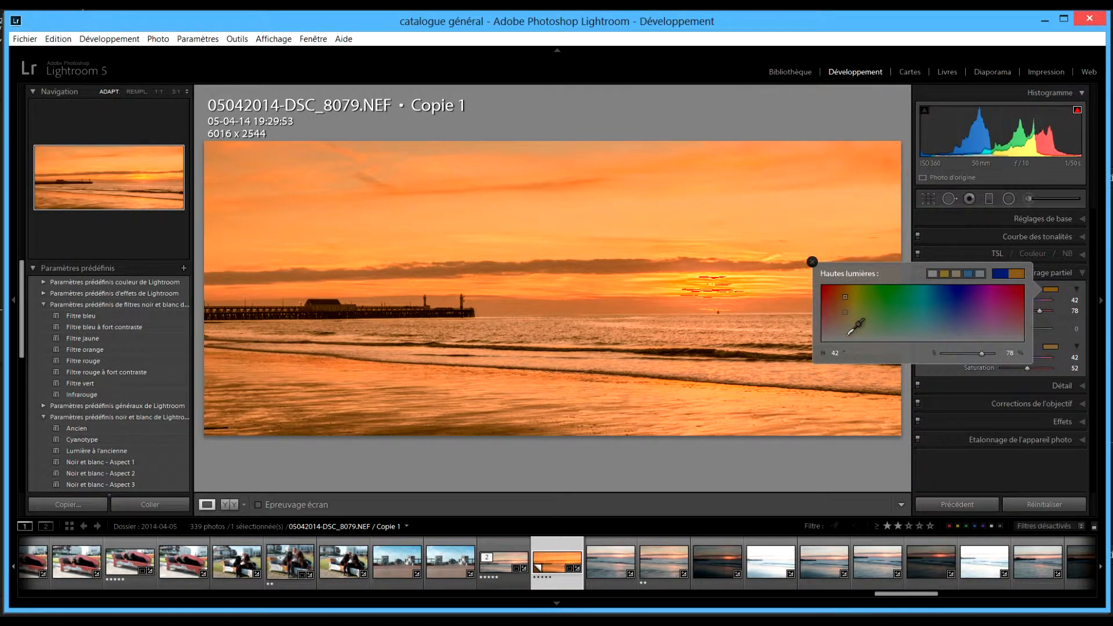
pyautogui.click(814, 263)
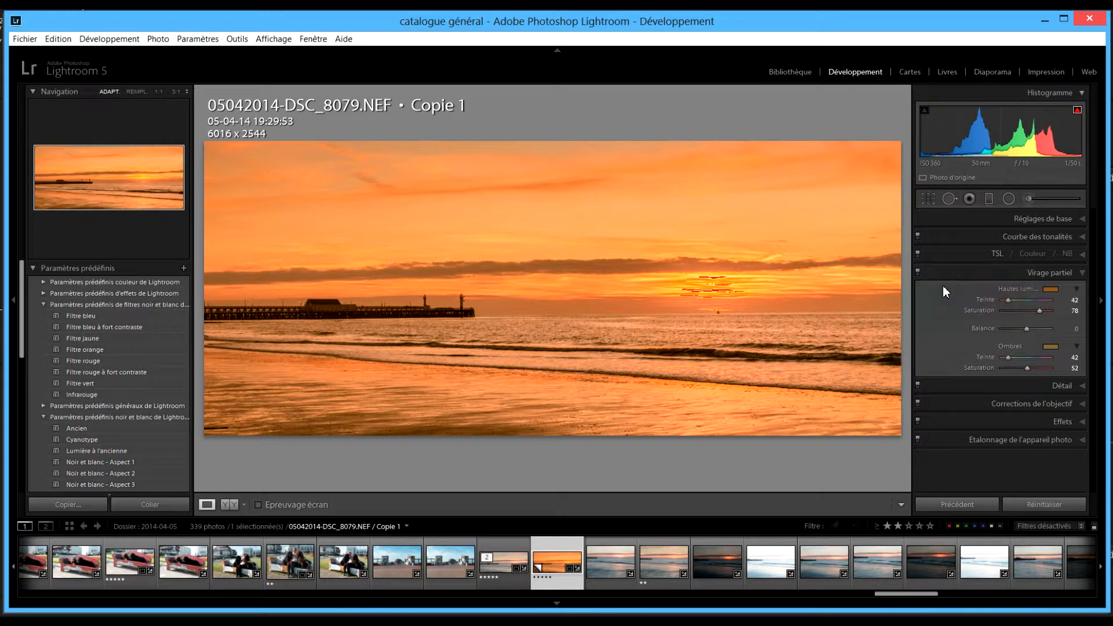
pyautogui.moveTo(1039, 312); pyautogui.dragTo(1028, 311)
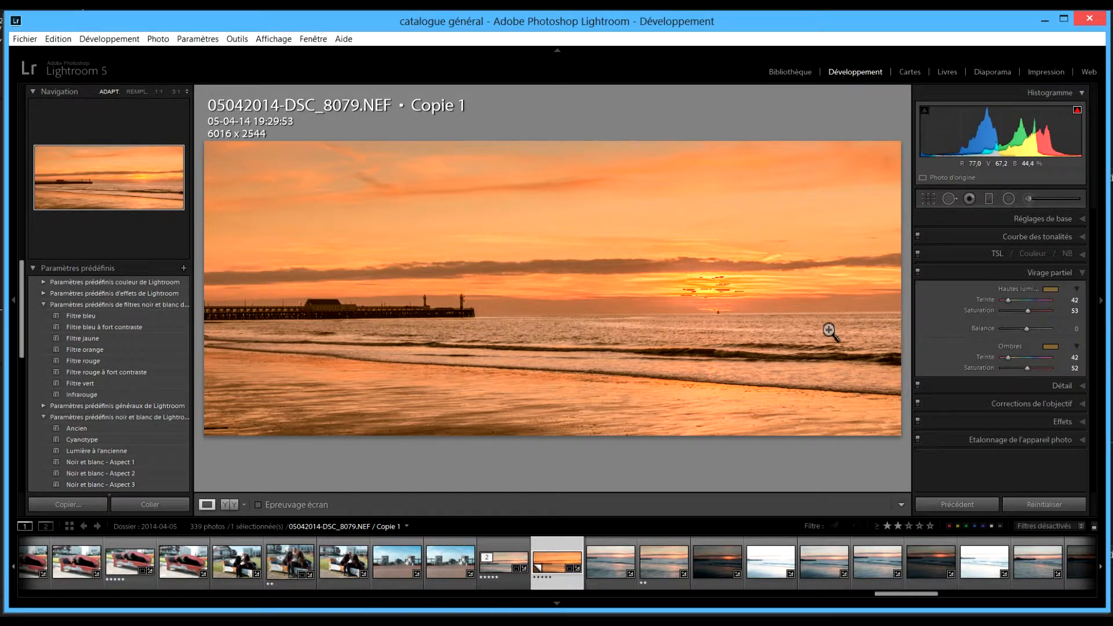
pyautogui.moveTo(1030, 311)
pyautogui.mouseDown()
pyautogui.moveTo(1048, 307)
pyautogui.moveTo(1024, 308)
pyautogui.mouseUp()
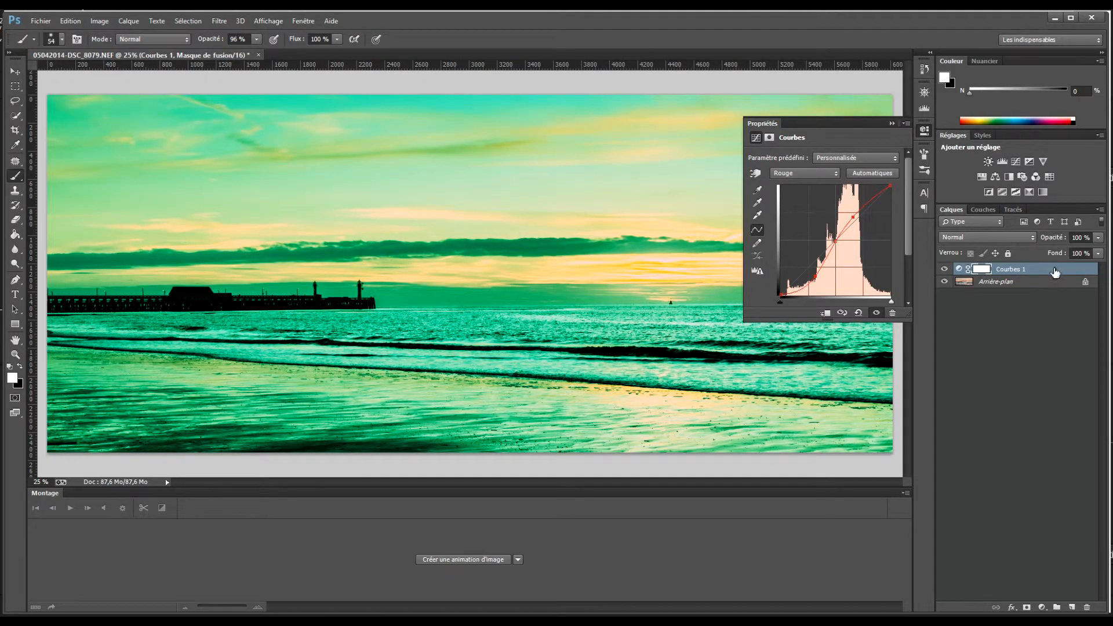
# Delete the Courbes 1 layer and run Filtre > Topaz Labs > Topaz ReStyle.
pyautogui.moveTo(1056, 270); pyautogui.dragTo(1087, 607)
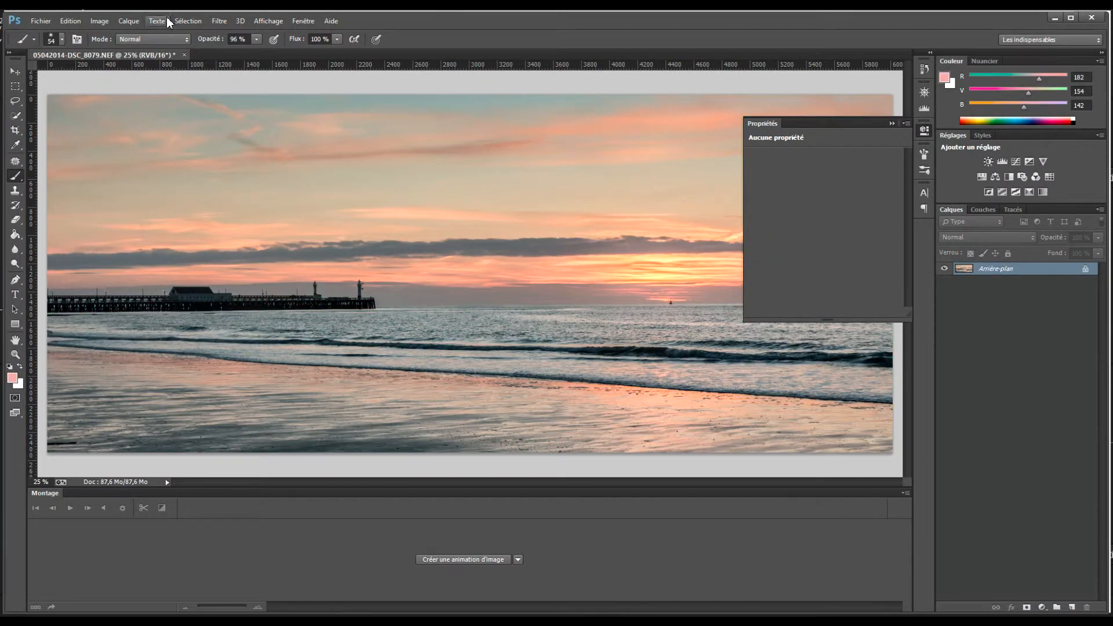
pyautogui.click(219, 21)
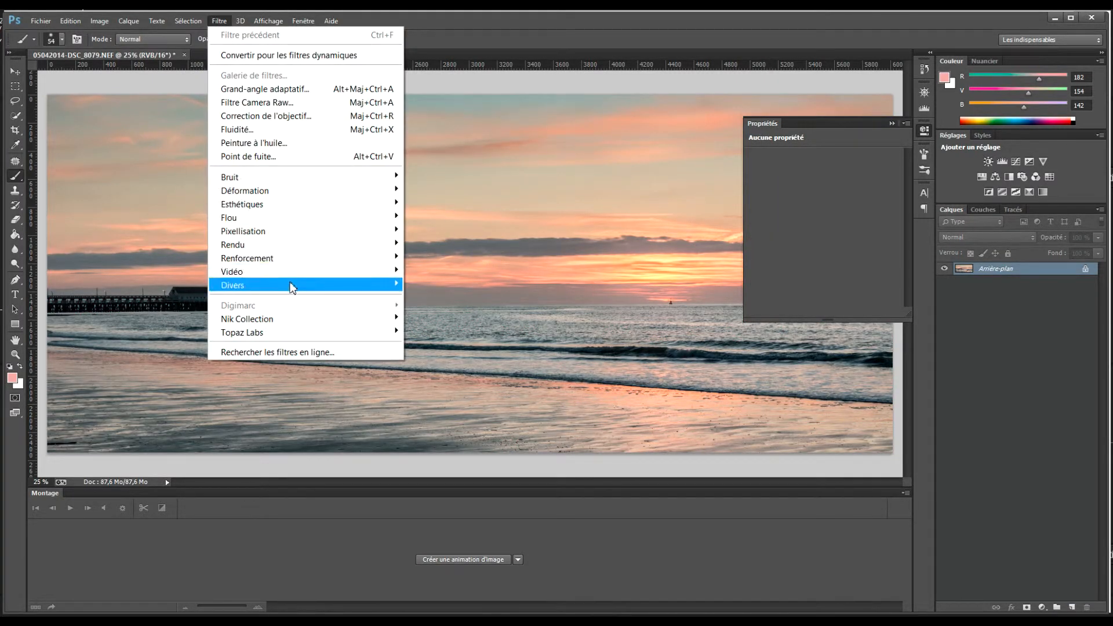
pyautogui.moveTo(316, 335)
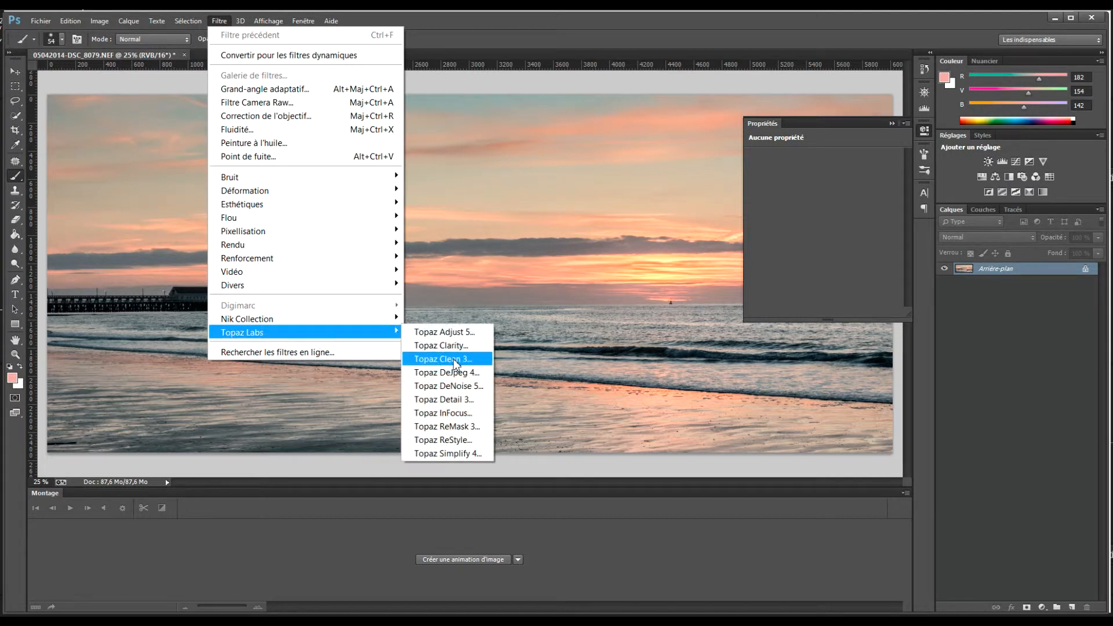
pyautogui.click(454, 440)
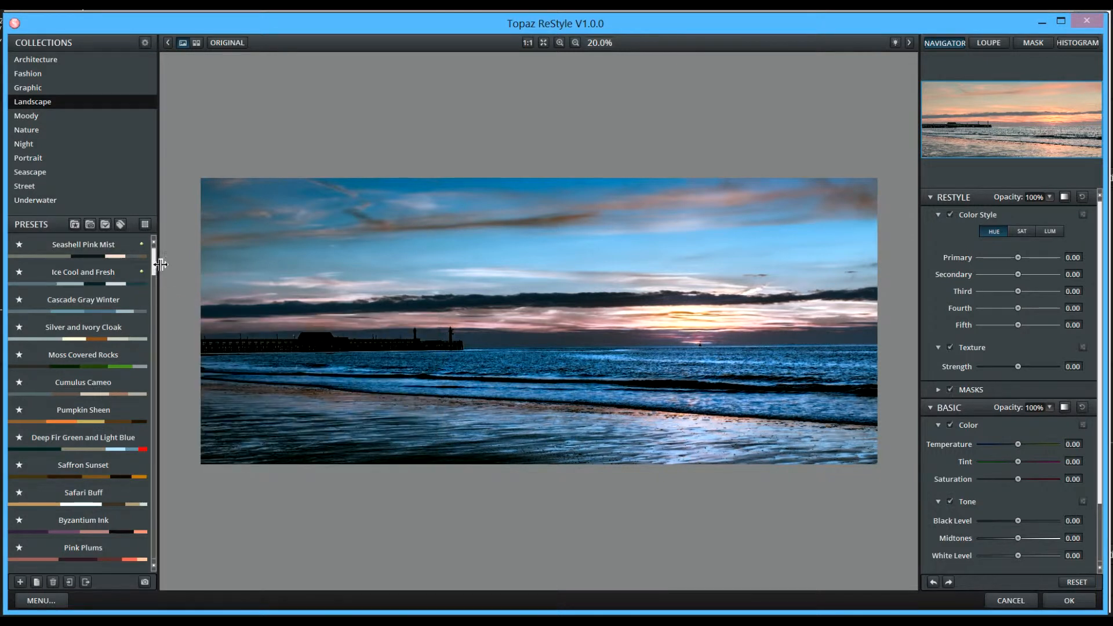
# Apply the Ash Gray and Tan Tint preset and shift its hues to Secondary -0.37 and Fifth 0.47.
pyautogui.moveTo(153, 267); pyautogui.dragTo(155, 275)
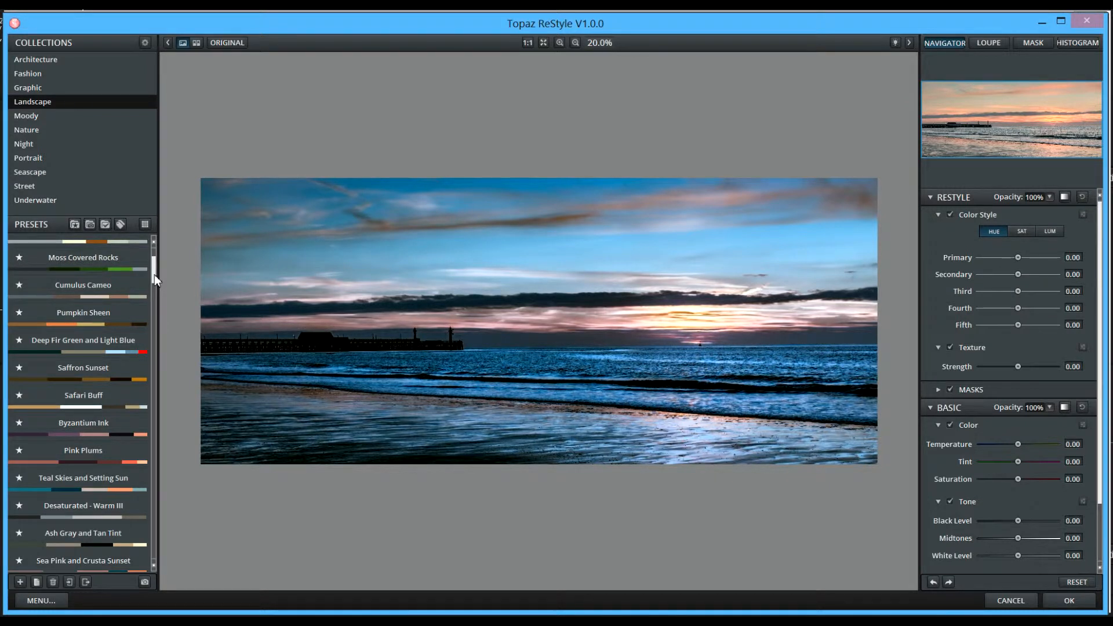
pyautogui.moveTo(154, 273); pyautogui.dragTo(149, 289)
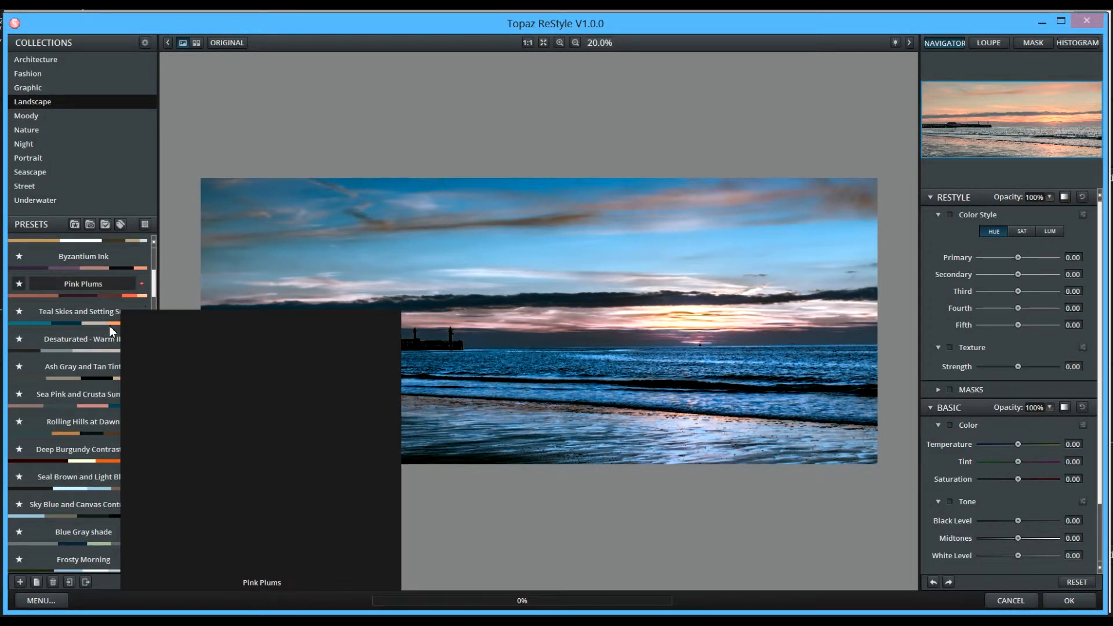
pyautogui.moveTo(89, 363)
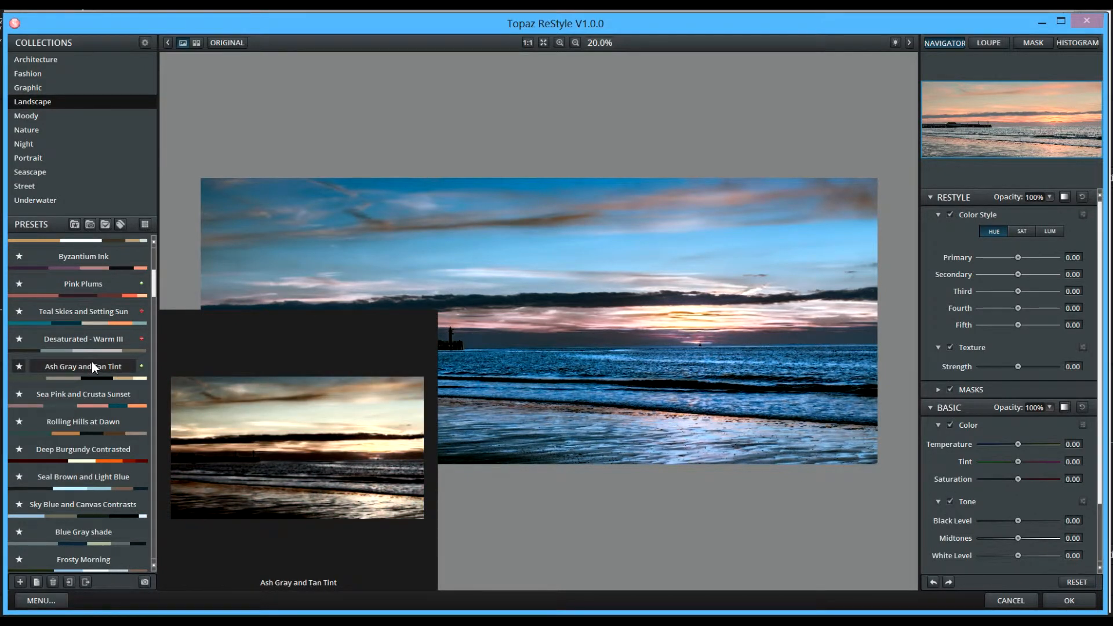
pyautogui.click(92, 365)
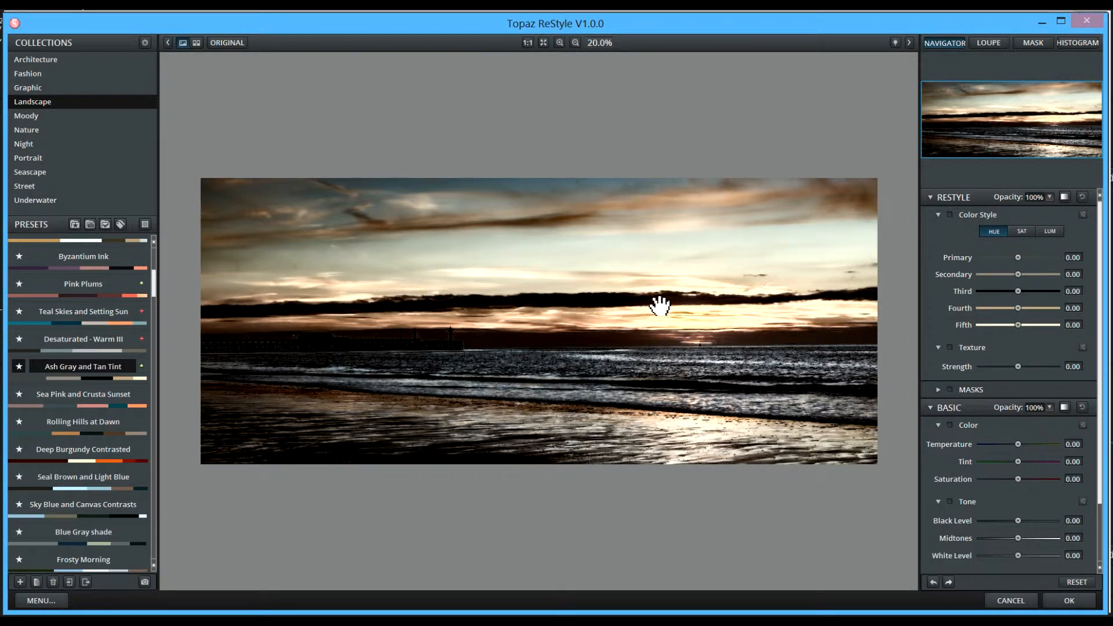
pyautogui.moveTo(1018, 259); pyautogui.dragTo(1035, 325)
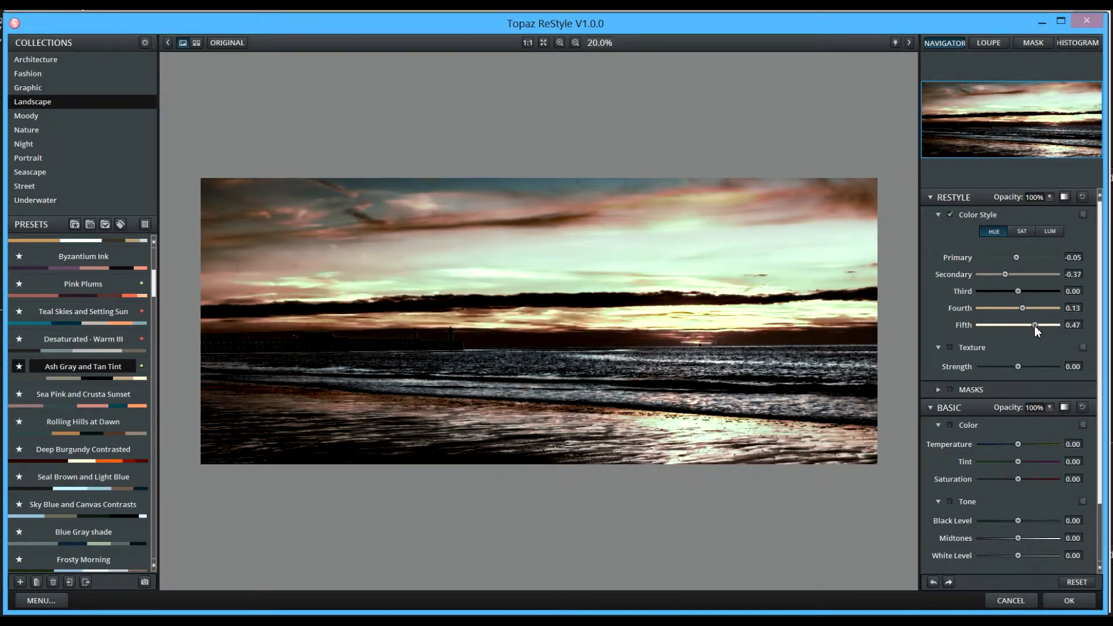
# Try raising Texture strength and lowering the Basic Color temperature on the preset.
pyautogui.click(952, 347)
pyautogui.moveTo(1018, 366)
pyautogui.mouseDown()
pyautogui.moveTo(1038, 366)
pyautogui.moveTo(991, 365)
pyautogui.moveTo(1035, 367)
pyautogui.mouseUp()
pyautogui.click(950, 425)
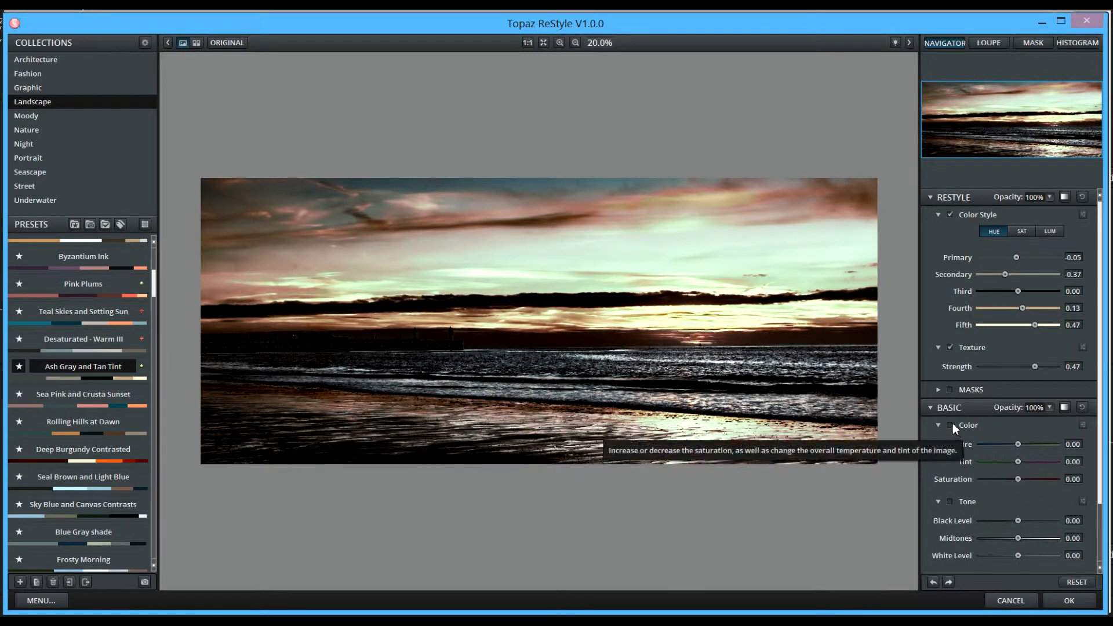
pyautogui.moveTo(1018, 444)
pyautogui.mouseDown()
pyautogui.moveTo(1003, 446)
pyautogui.moveTo(1037, 444)
pyautogui.moveTo(1022, 445)
pyautogui.mouseUp()
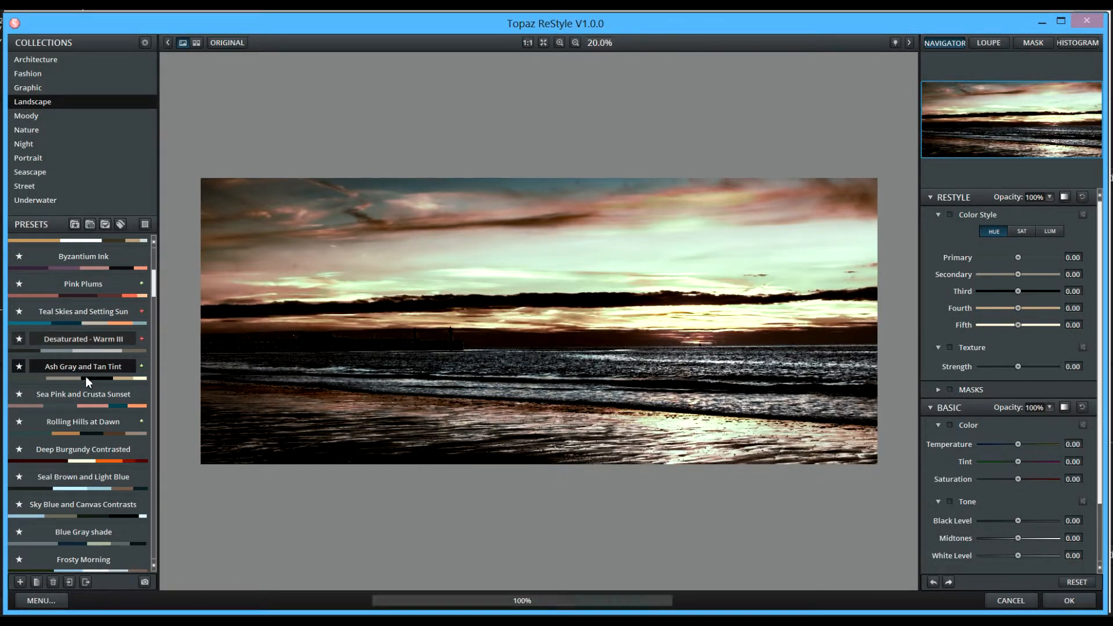
# Apply Sea Pink and Crusta Sunset, compare with the original, and set Basic saturation to 0.16.
pyautogui.click(87, 397)
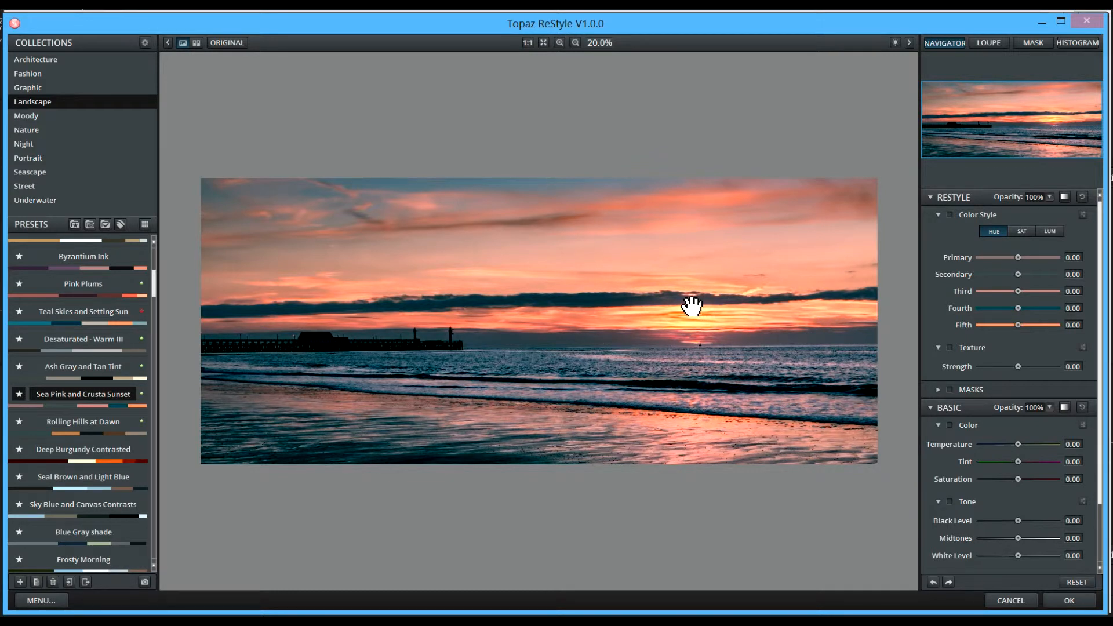
pyautogui.click(240, 47)
pyautogui.click(239, 47)
pyautogui.moveTo(1017, 444); pyautogui.dragTo(1023, 476)
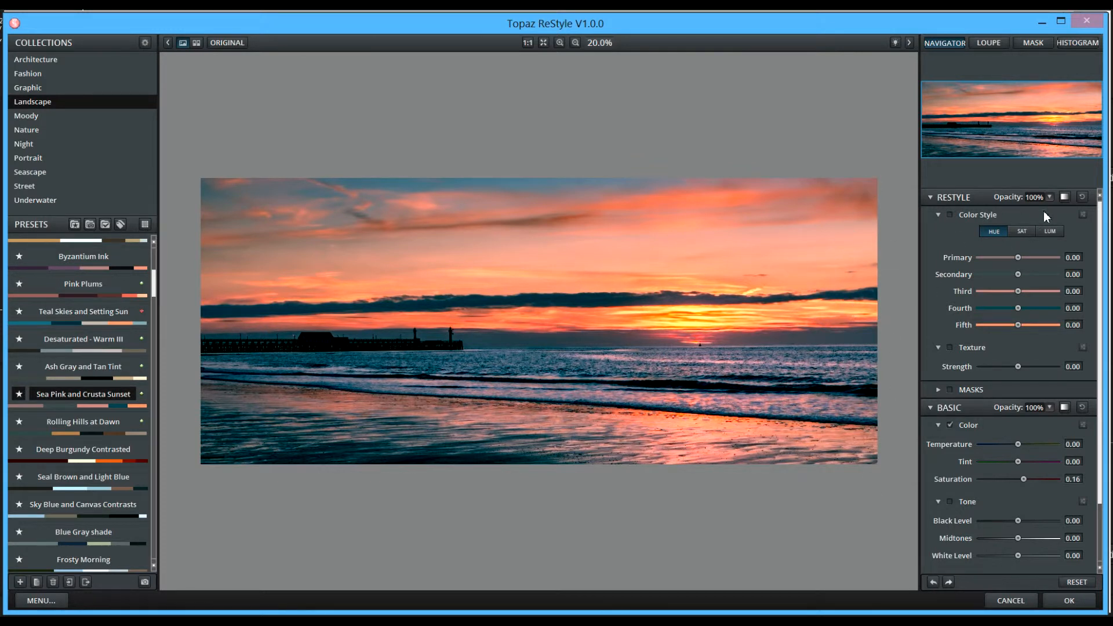
# Lower the ReStyle effect opacity to 64% and compare the result against the original.
pyautogui.click(1049, 193)
pyautogui.click(1044, 201)
pyautogui.moveTo(1044, 201); pyautogui.dragTo(1051, 202)
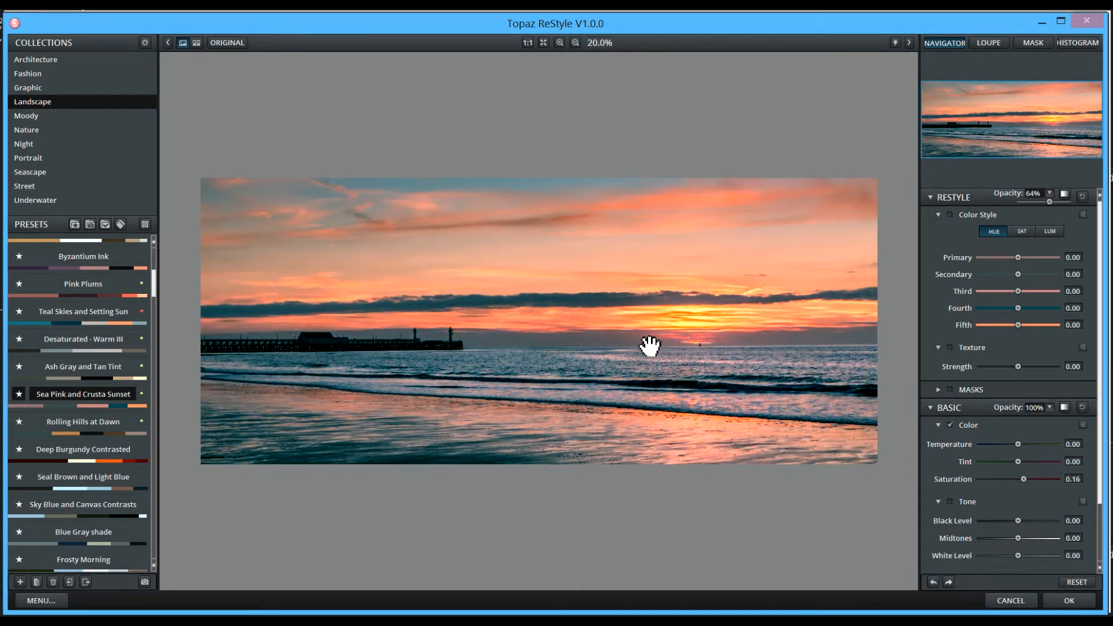
pyautogui.click(235, 43)
pyautogui.click(236, 43)
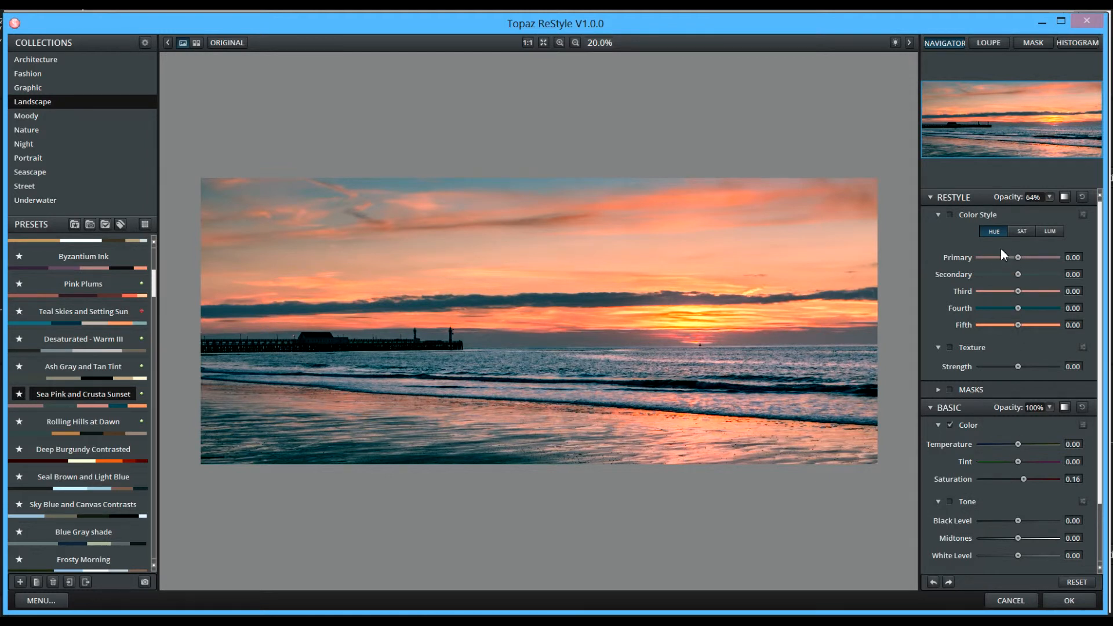
pyautogui.click(1021, 233)
# Raise the Fifth colour's saturation to 0.47 and set its luminosity to 0.06.
pyautogui.moveTo(1015, 325); pyautogui.dragTo(1041, 322)
pyautogui.click(1050, 231)
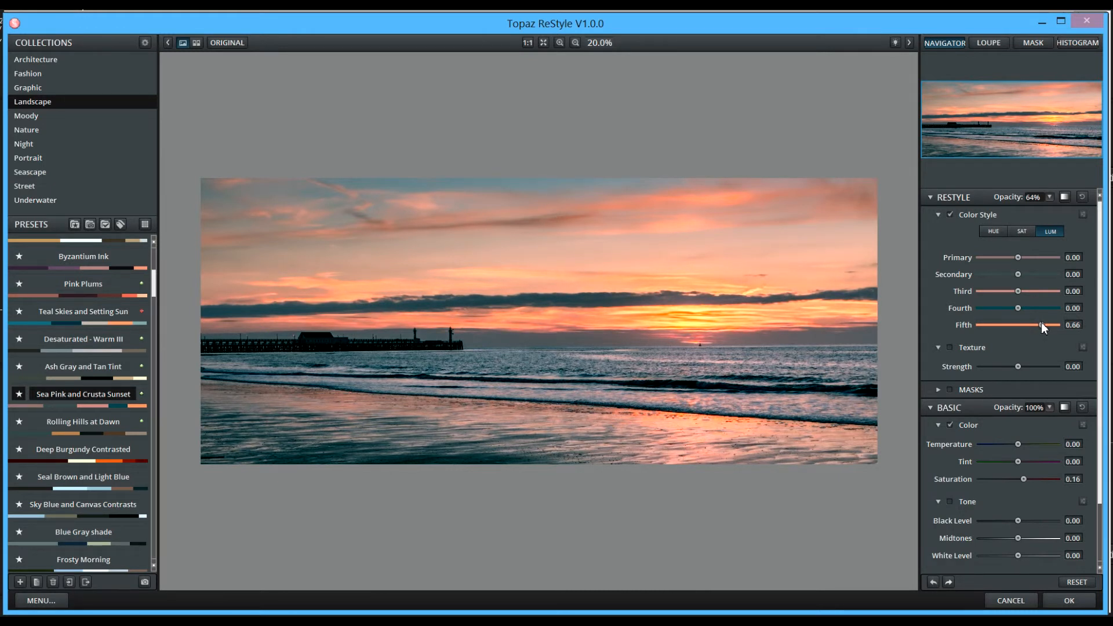
pyautogui.moveTo(1039, 327); pyautogui.dragTo(1020, 325)
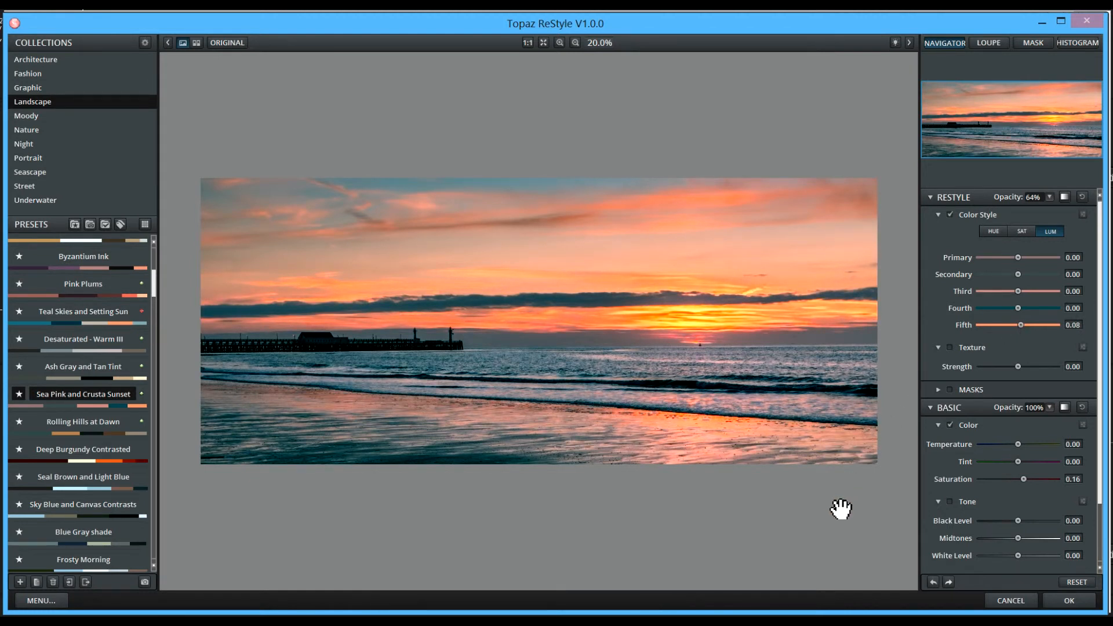
pyautogui.moveTo(1020, 324)
pyautogui.mouseDown()
pyautogui.moveTo(1038, 323)
pyautogui.moveTo(1019, 325)
pyautogui.mouseUp()
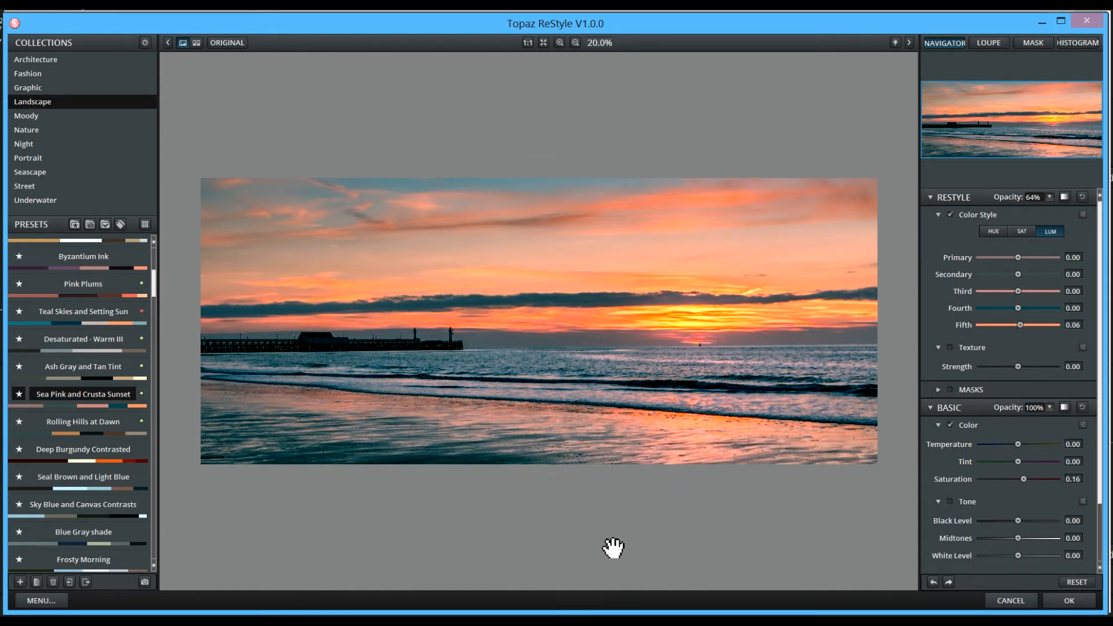